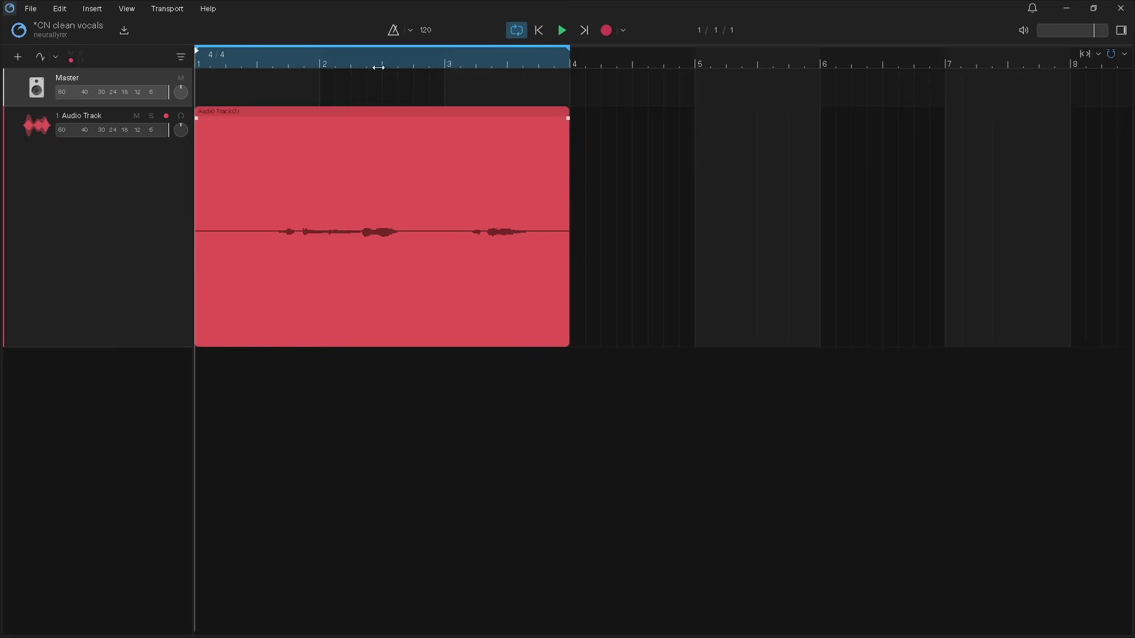
Play the vocal clip, stop it, and return the playhead to the project start.
{"action": "left_click", "coordinate": [561, 31]}
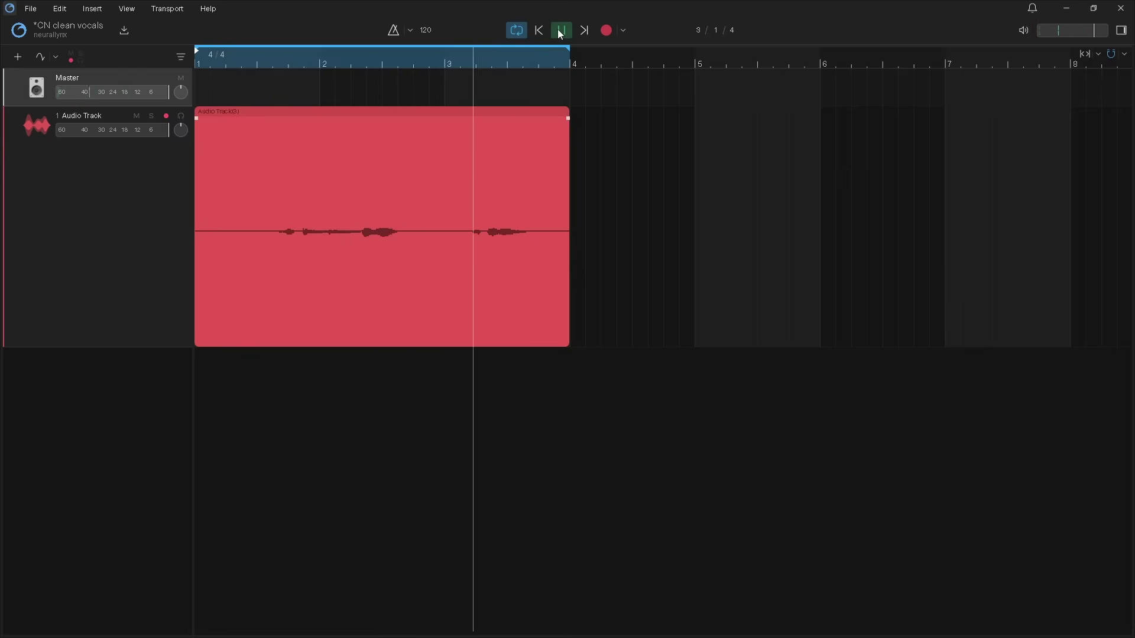
{"action": "left_click", "coordinate": [560, 32]}
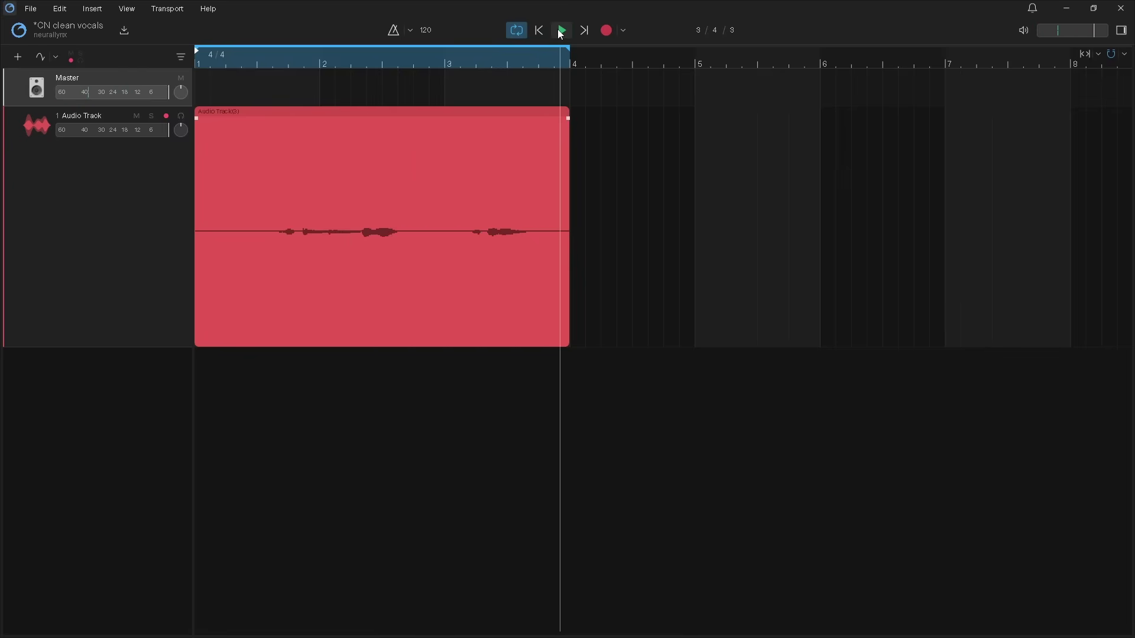
{"action": "left_click", "coordinate": [539, 31]}
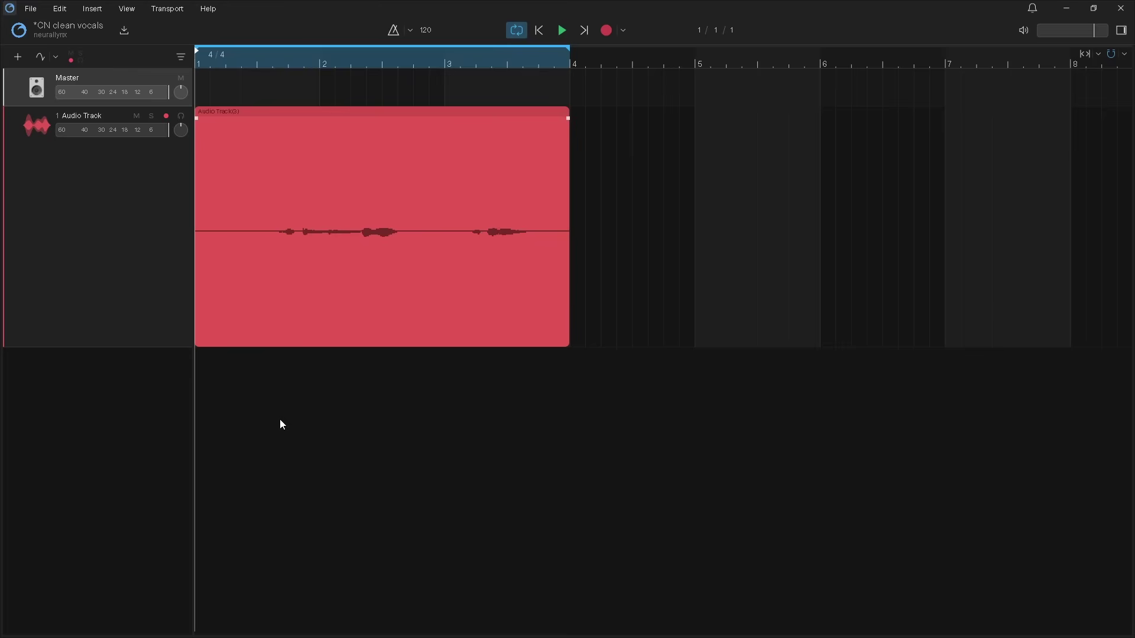
Select the vocal audio track and show its Track Plugins panel via View > Show Track Plugins.
{"action": "left_click", "coordinate": [44, 145]}
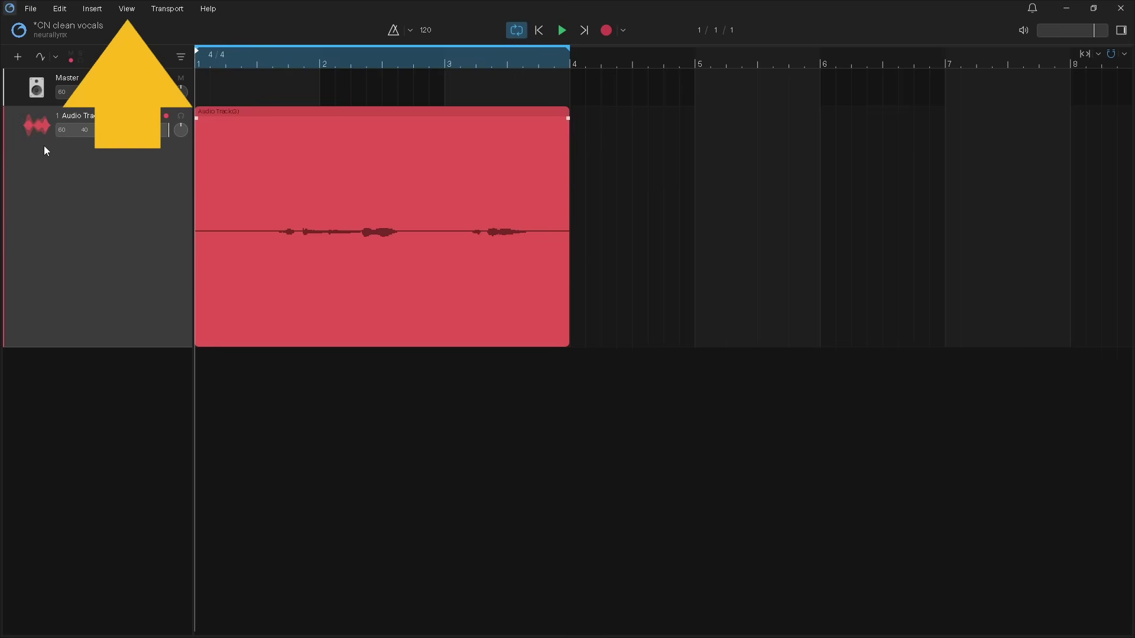
{"action": "left_click", "coordinate": [125, 8]}
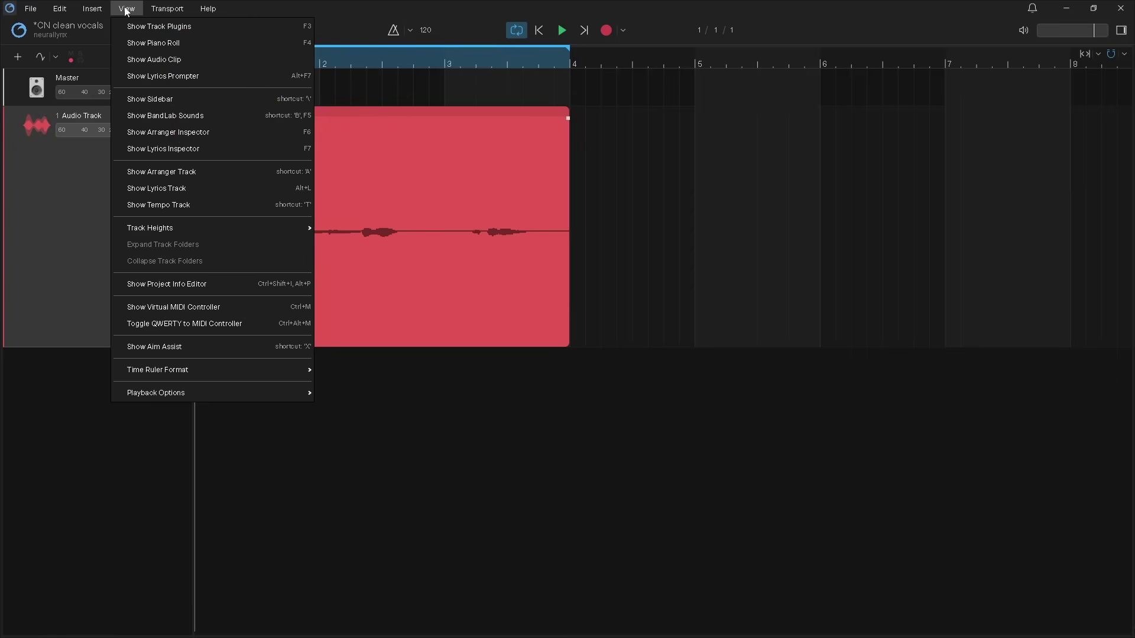
{"action": "left_click", "coordinate": [184, 25]}
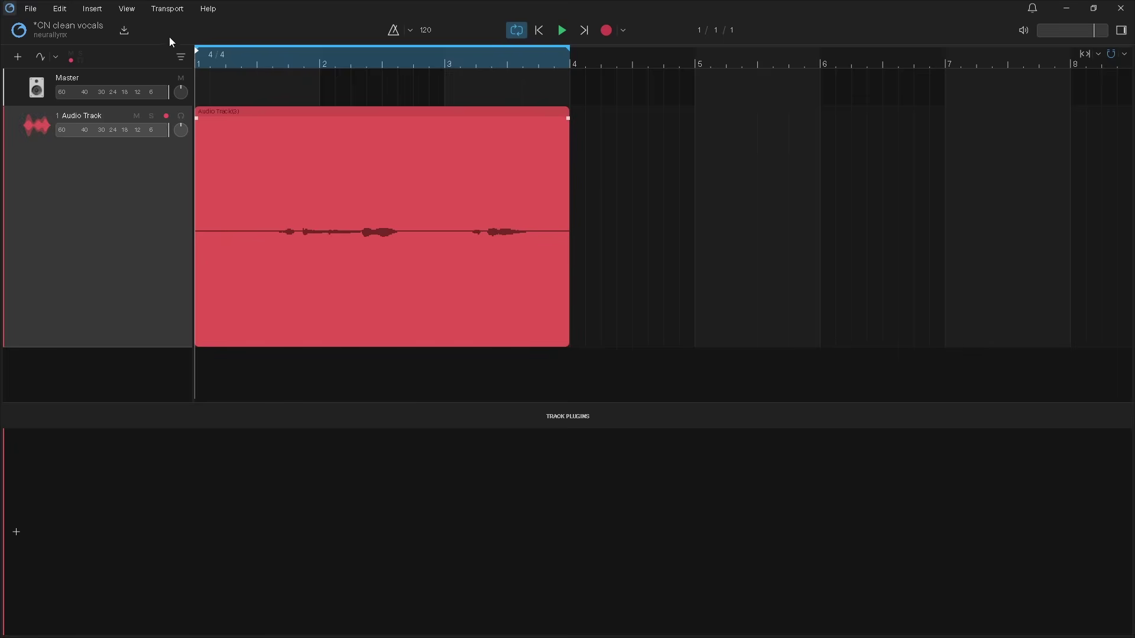
Open the Effects browser from Track Plugins and filter it to the Dynamics tag.
{"action": "left_click", "coordinate": [16, 532]}
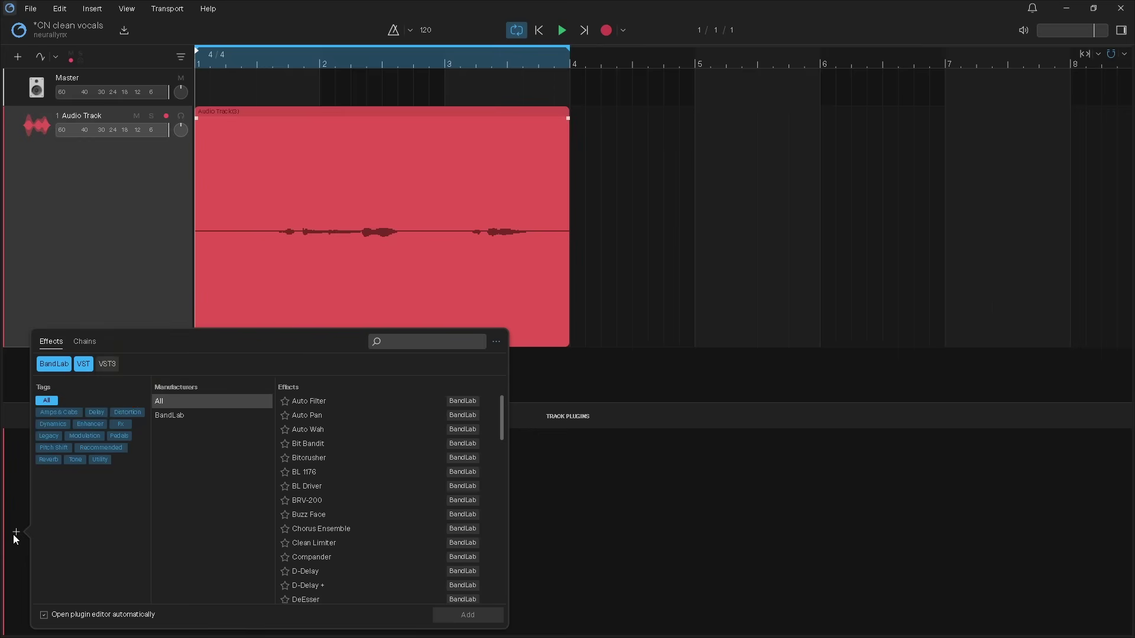
{"action": "left_click", "coordinate": [57, 425]}
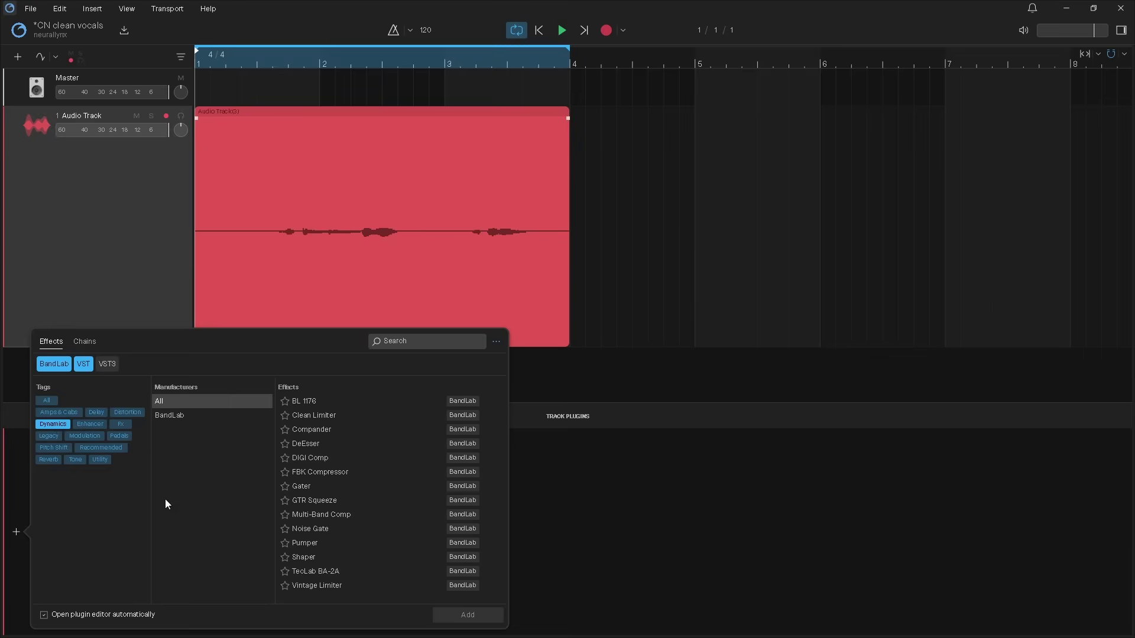
Insert the Noise Gate from the Dynamics list onto the vocal track.
{"action": "double_click", "coordinate": [306, 530]}
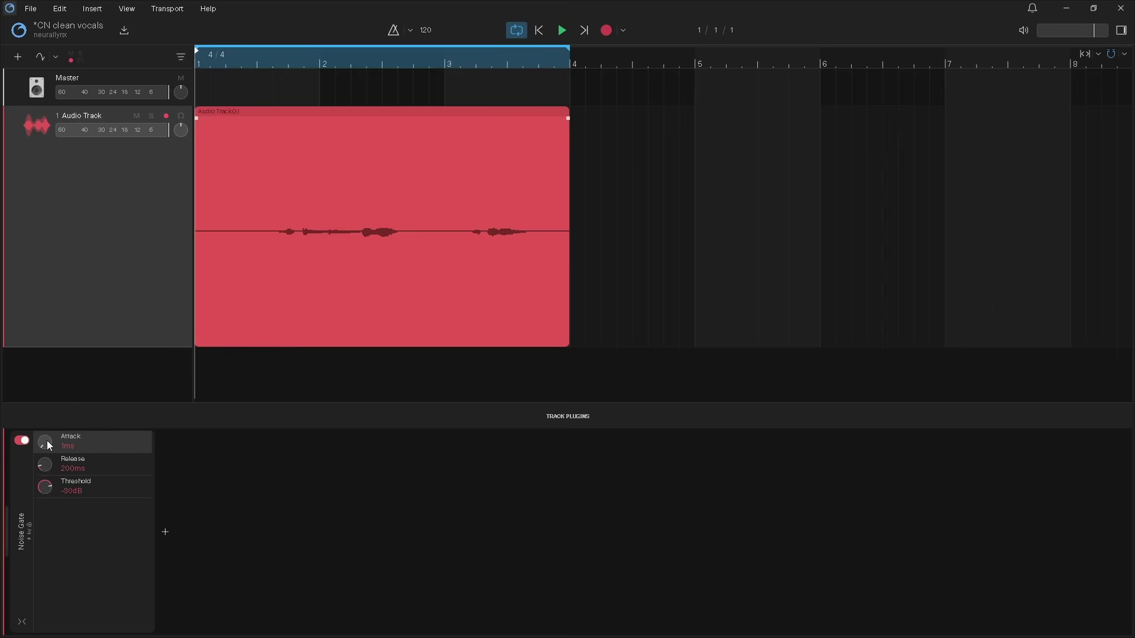
Adjust the Noise Gate: Attack up then back to 1 ms, Release to 100 ms then 346 ms.
{"action": "left_click_drag", "start_coordinate": [47, 440], "coordinate": [48, 419]}
{"action": "left_click_drag", "start_coordinate": [45, 442], "coordinate": [47, 442]}
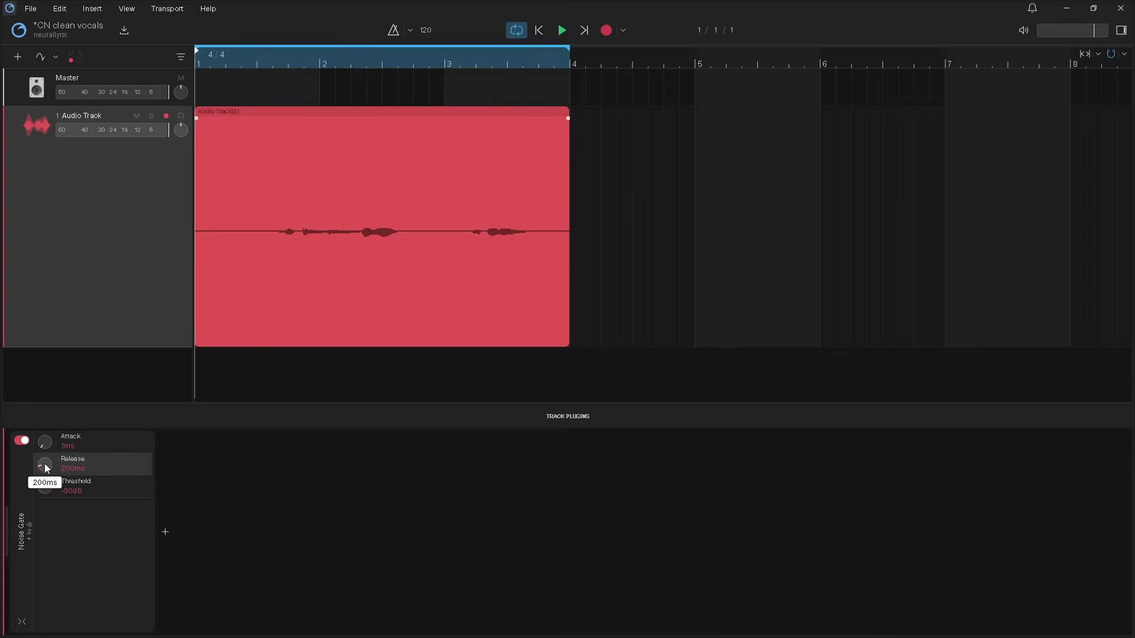
{"action": "left_click_drag", "start_coordinate": [44, 463], "coordinate": [44, 486]}
{"action": "left_click_drag", "start_coordinate": [44, 462], "coordinate": [44, 445]}
Reset the gate Release to 100 ms and raise its Threshold toward -18 dB.
{"action": "double_click", "coordinate": [46, 465]}
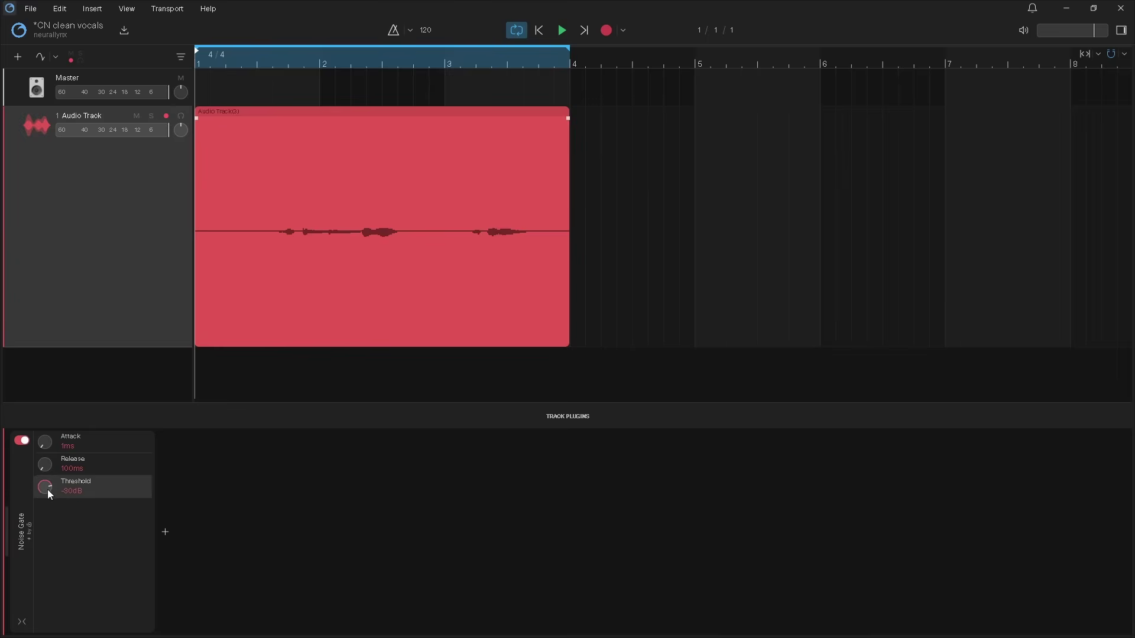
{"action": "mouse_move", "coordinate": [47, 488]}
{"action": "left_mouse_down"}
{"action": "mouse_move", "coordinate": [46, 479]}
{"action": "mouse_move", "coordinate": [46, 488]}
{"action": "left_mouse_up"}
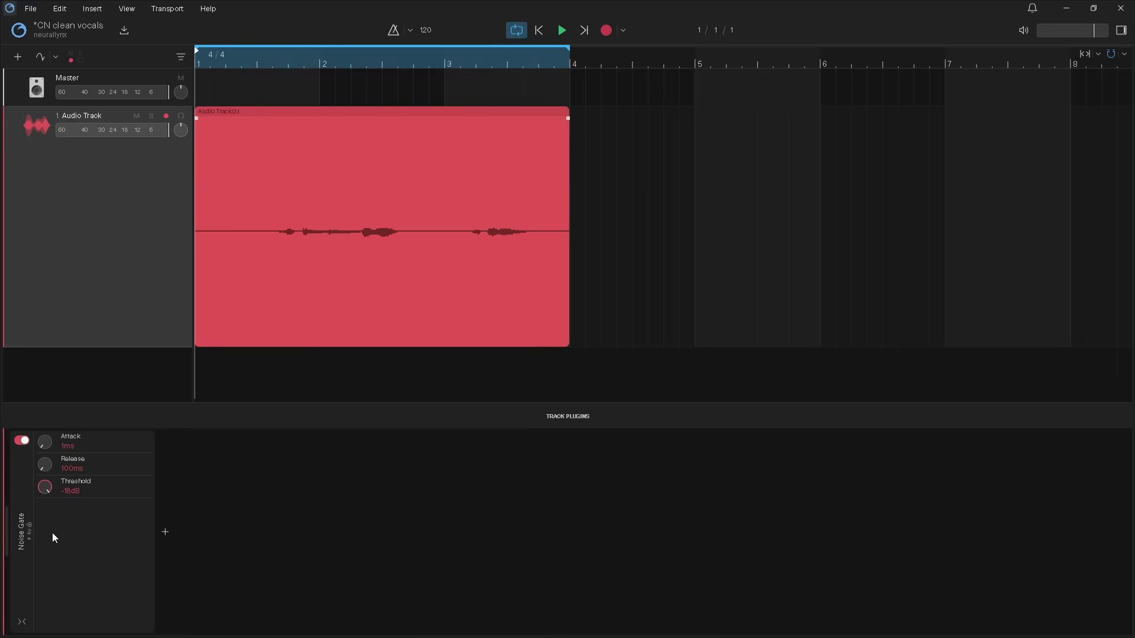
Audition the vocal while lowering the gate Threshold to about -21.9 dB, then pause and return to bar 1.
{"action": "left_click", "coordinate": [560, 31]}
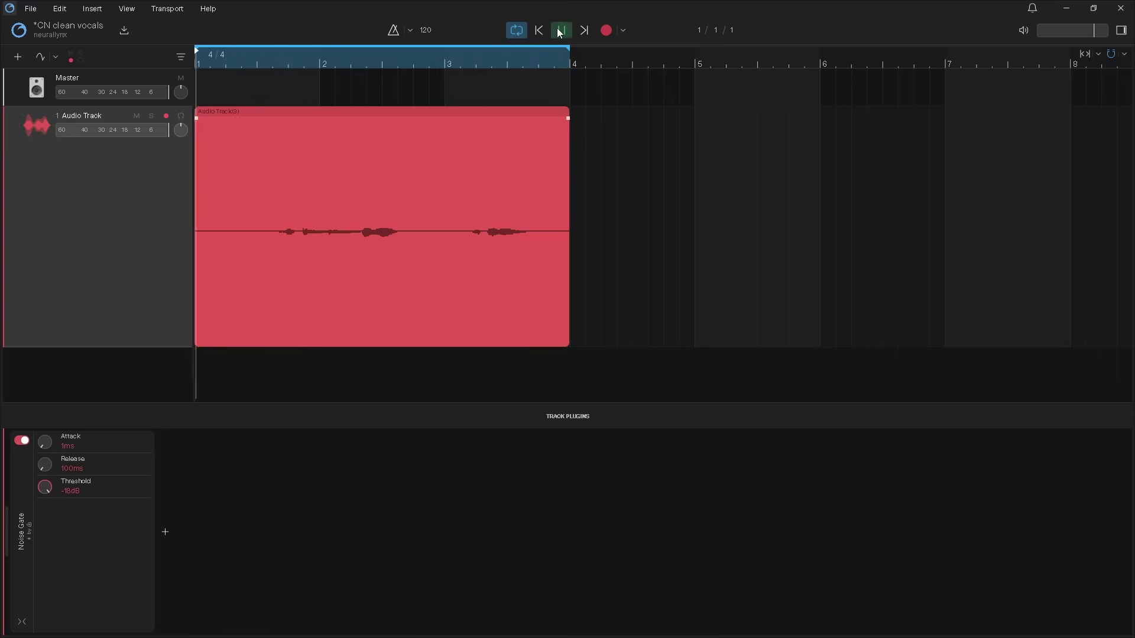
{"action": "left_click_drag", "start_coordinate": [46, 489], "coordinate": [46, 631]}
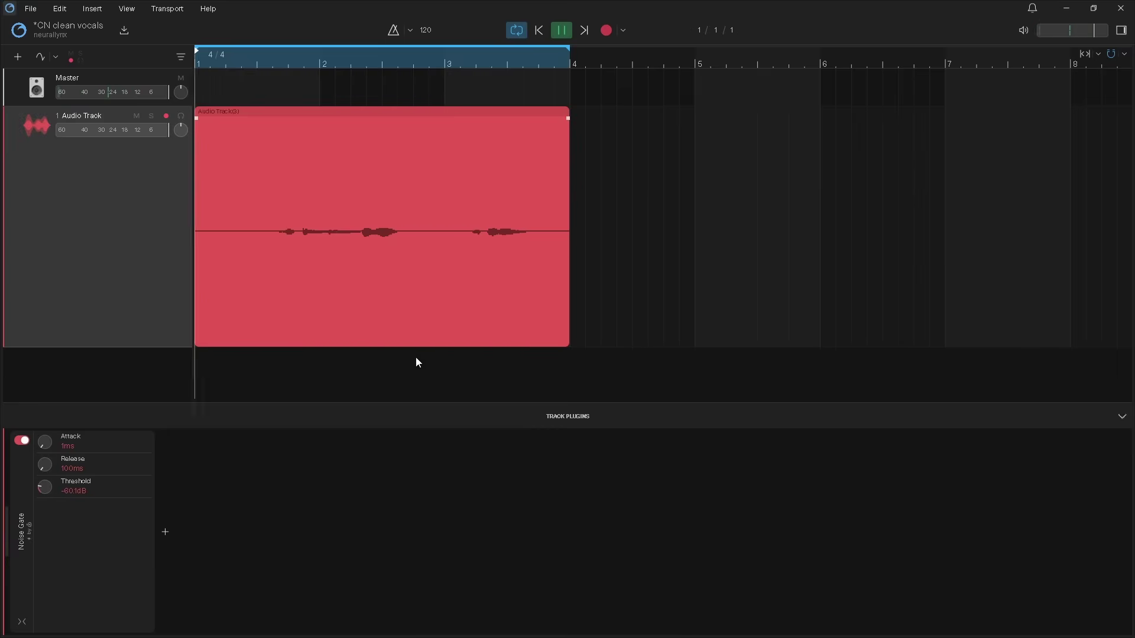
{"action": "left_click", "coordinate": [562, 30]}
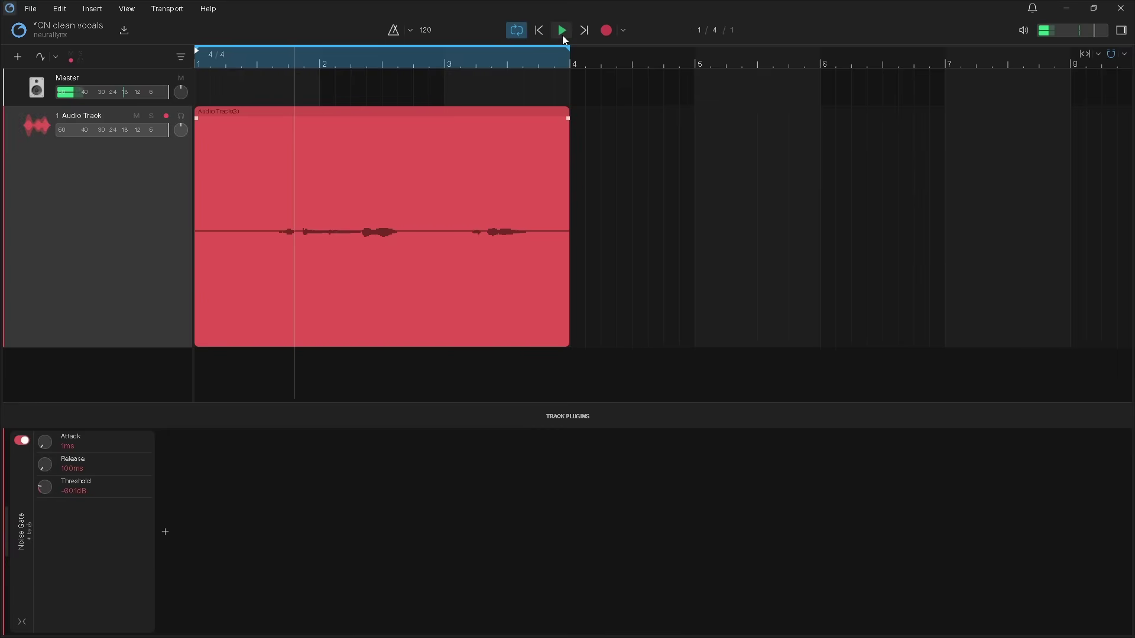
{"action": "left_click", "coordinate": [538, 32]}
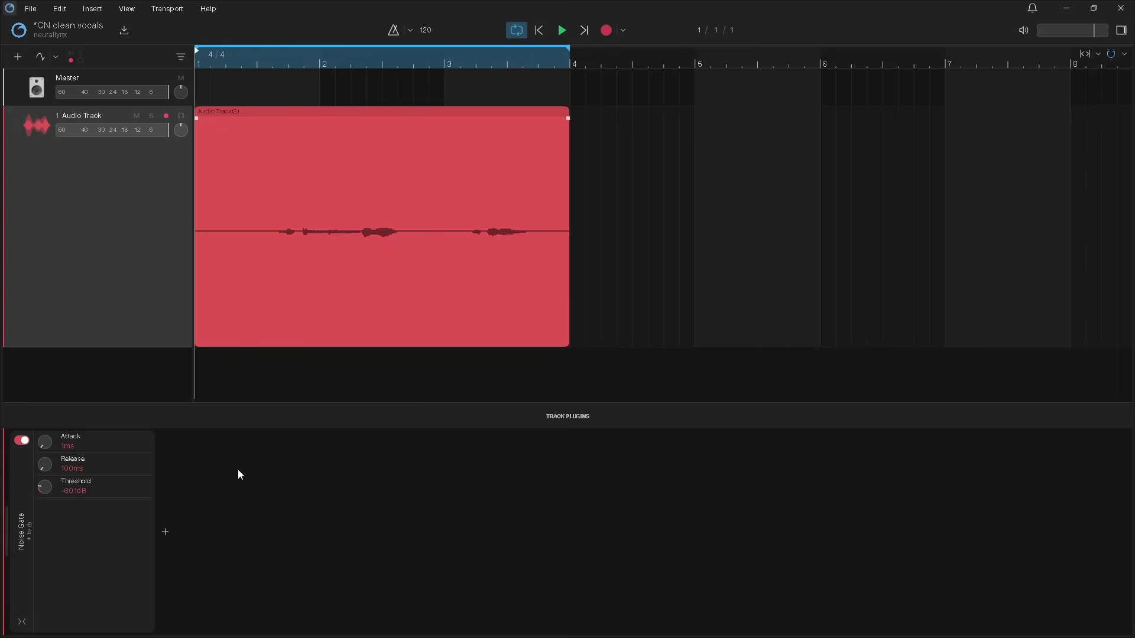
Add a Graphic EQ from the Tone effects after the Noise Gate.
{"action": "left_click", "coordinate": [165, 532]}
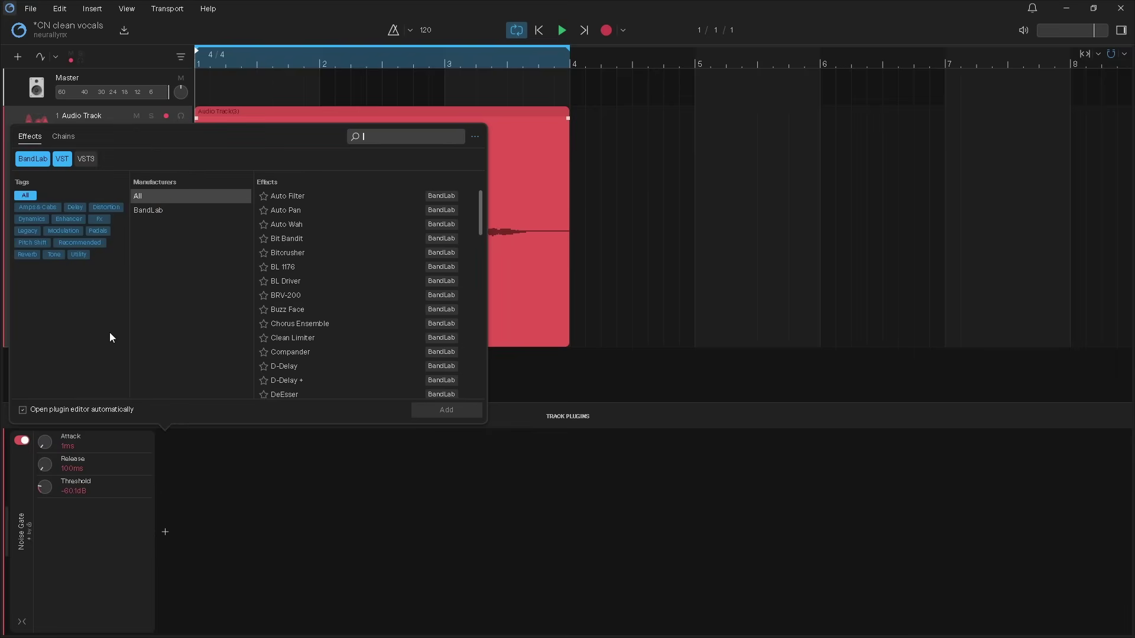
{"action": "left_click", "coordinate": [58, 255]}
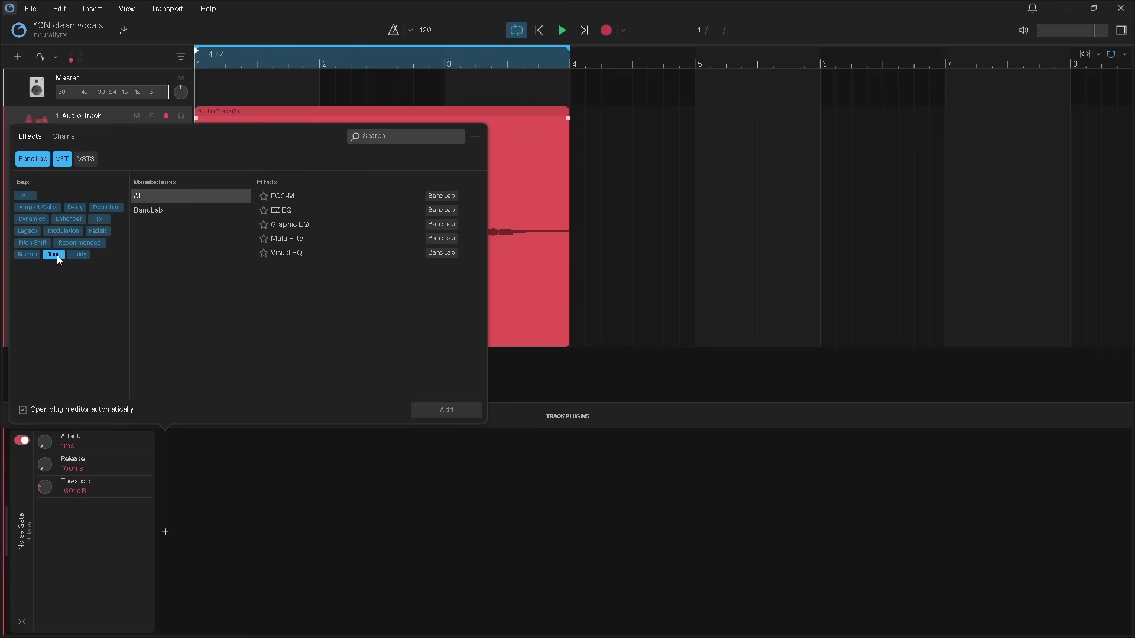
{"action": "left_click", "coordinate": [288, 226]}
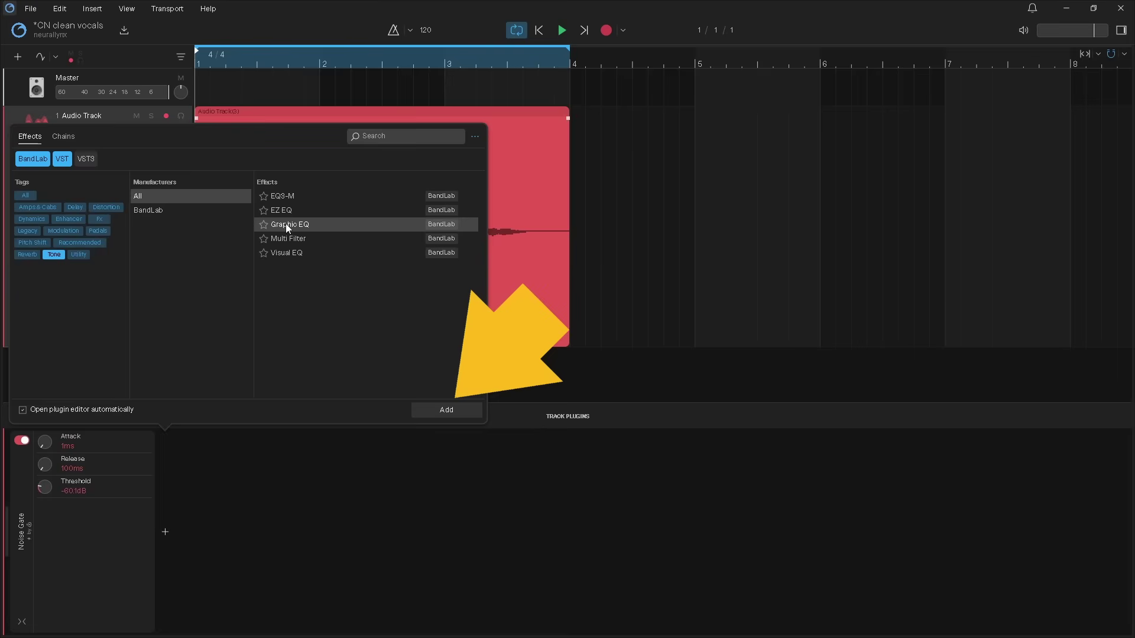
{"action": "left_click", "coordinate": [454, 414]}
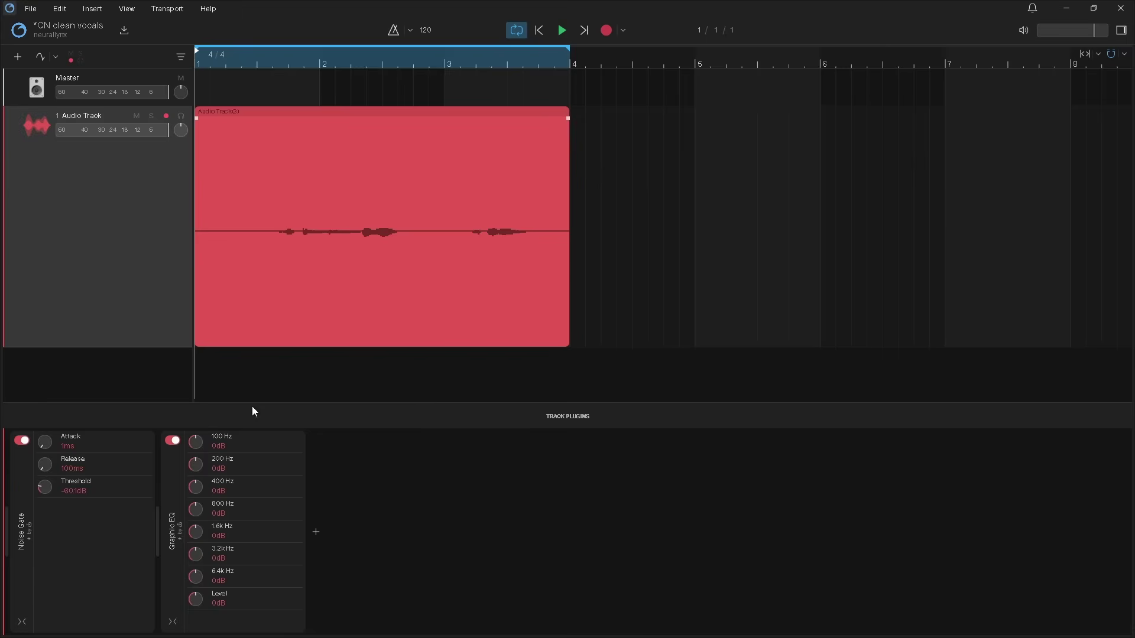
Cut the Graphic EQ's 100 Hz band to -15 dB, audition it, then pause and return to start.
{"action": "mouse_move", "coordinate": [196, 442]}
{"action": "left_mouse_down"}
{"action": "mouse_move", "coordinate": [195, 474]}
{"action": "mouse_move", "coordinate": [193, 437]}
{"action": "left_mouse_up"}
{"action": "left_click", "coordinate": [562, 31]}
{"action": "left_click", "coordinate": [562, 32]}
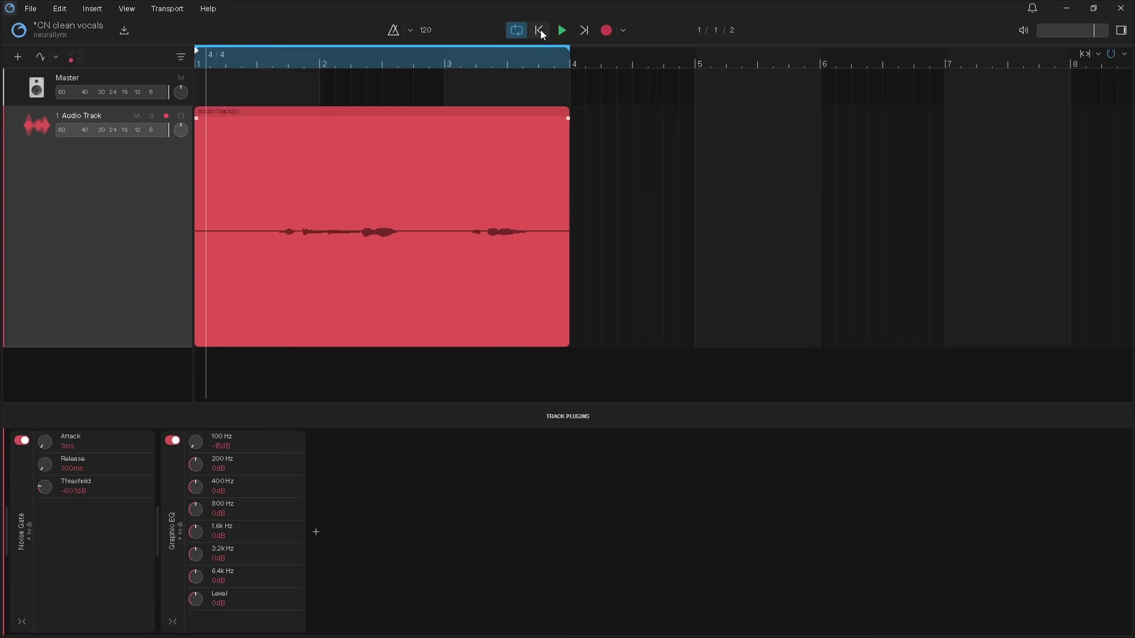
{"action": "left_click", "coordinate": [538, 30]}
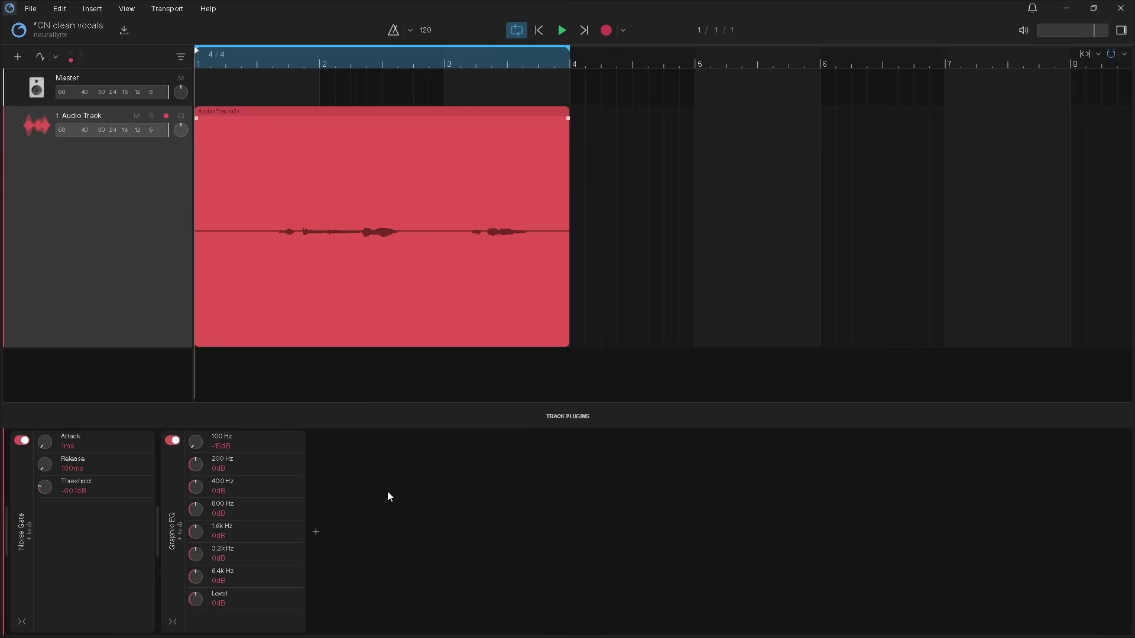
Add DIGI Comp from the Dynamics effects as the third plugin after the Graphic EQ.
{"action": "left_click", "coordinate": [316, 532]}
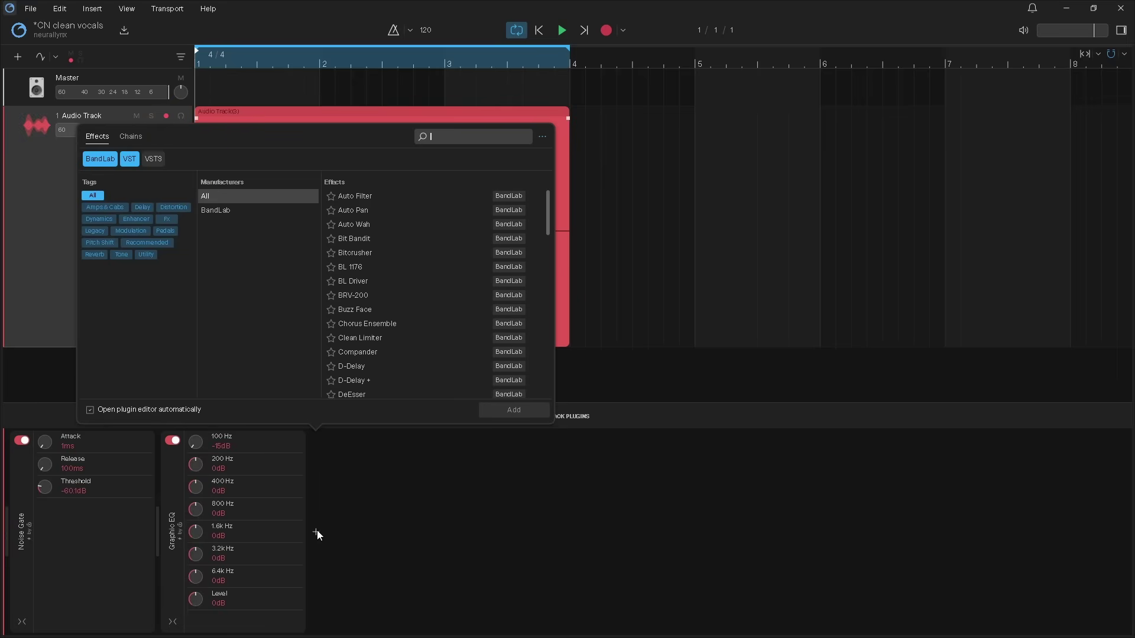
{"action": "left_click", "coordinate": [94, 218]}
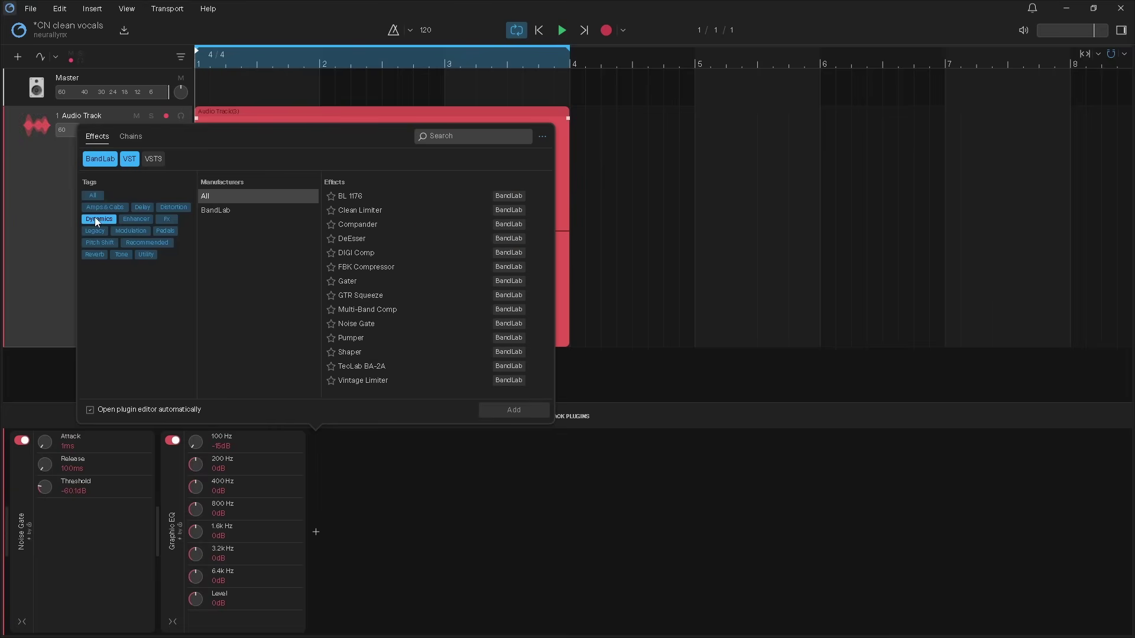
{"action": "double_click", "coordinate": [360, 254]}
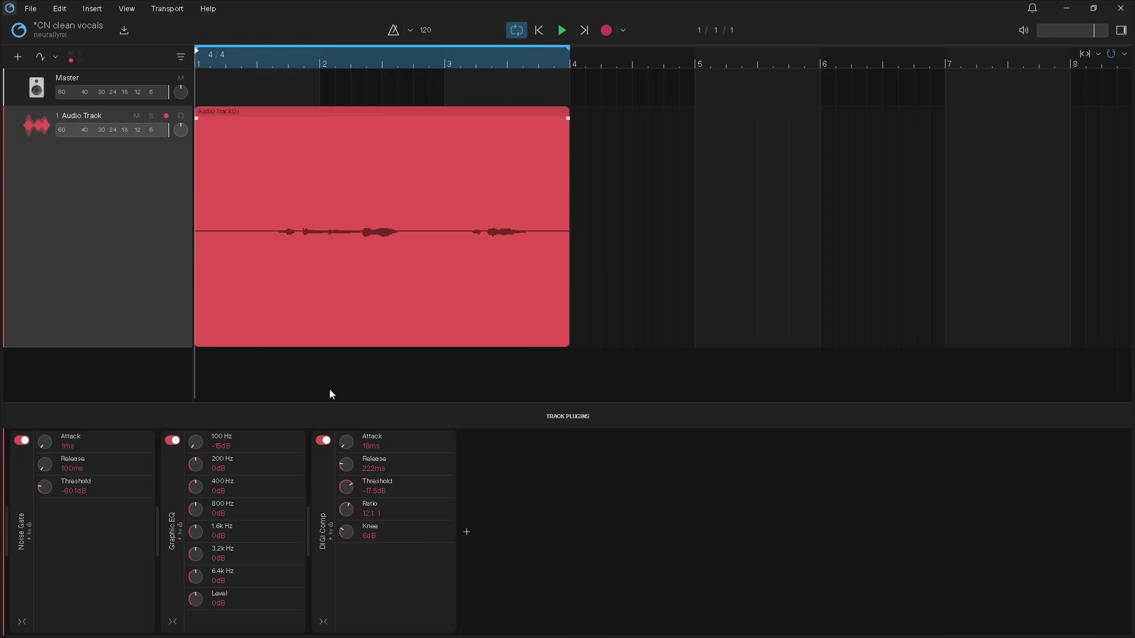
Lower the DIGI Comp Attack to 1 ms, audition the full chain, then stop at bar 1.
{"action": "left_click_drag", "start_coordinate": [348, 442], "coordinate": [348, 467]}
{"action": "left_click", "coordinate": [562, 30]}
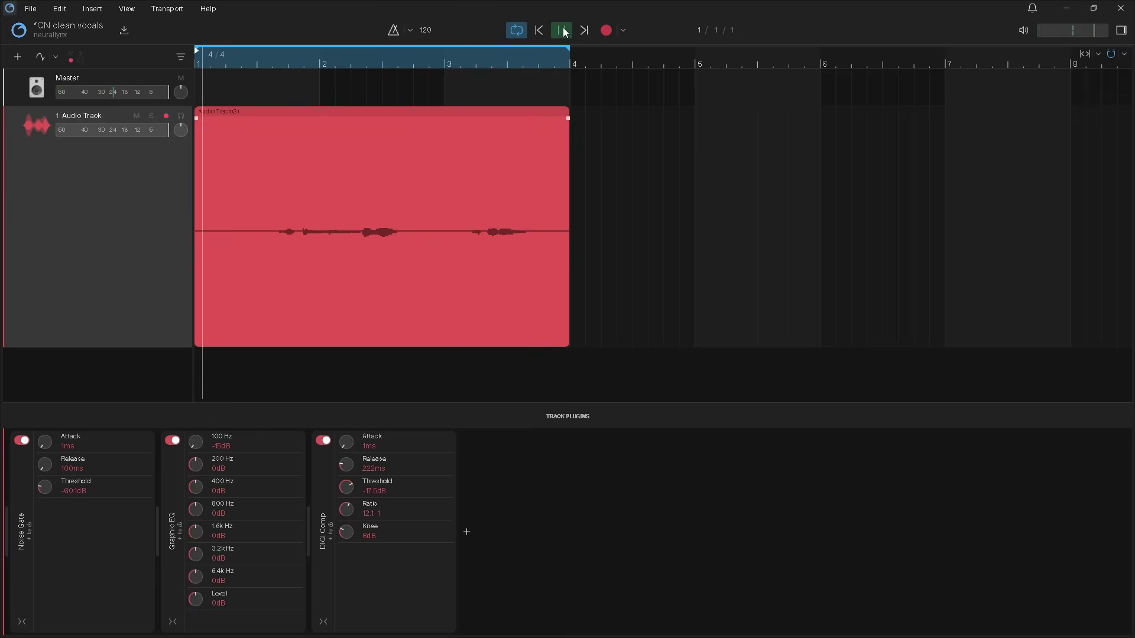
{"action": "left_click", "coordinate": [552, 31]}
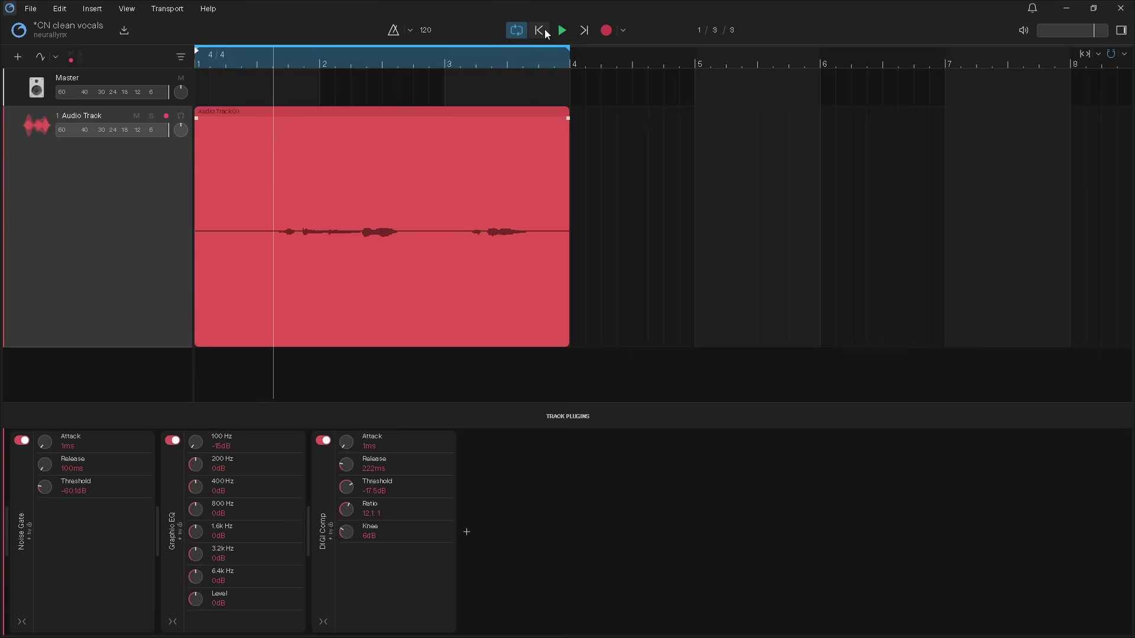
{"action": "left_click", "coordinate": [546, 33]}
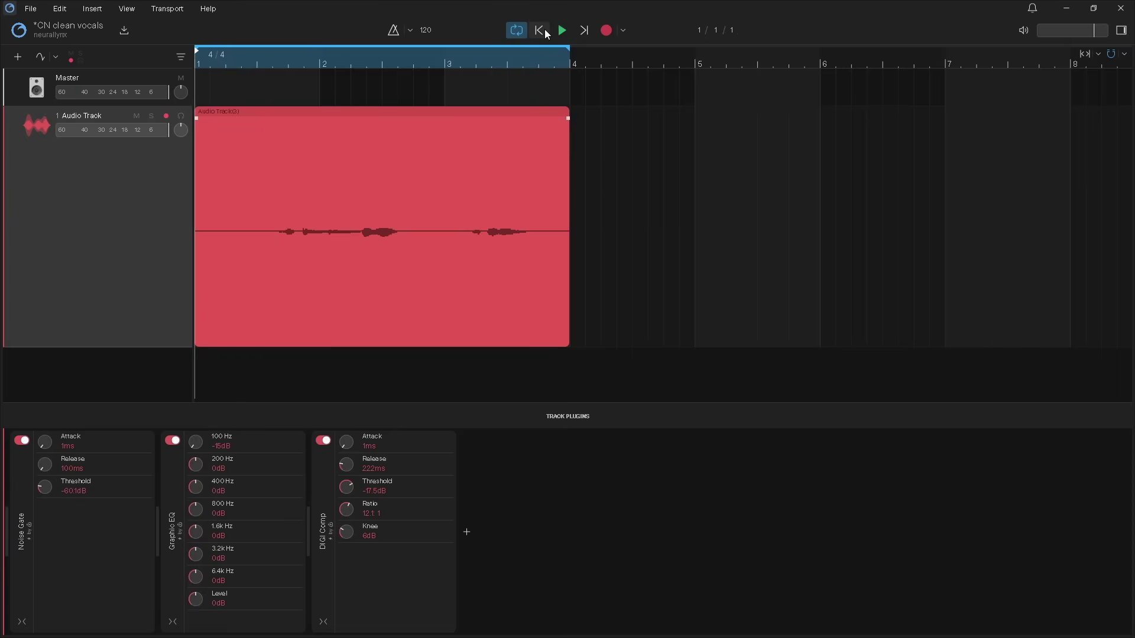